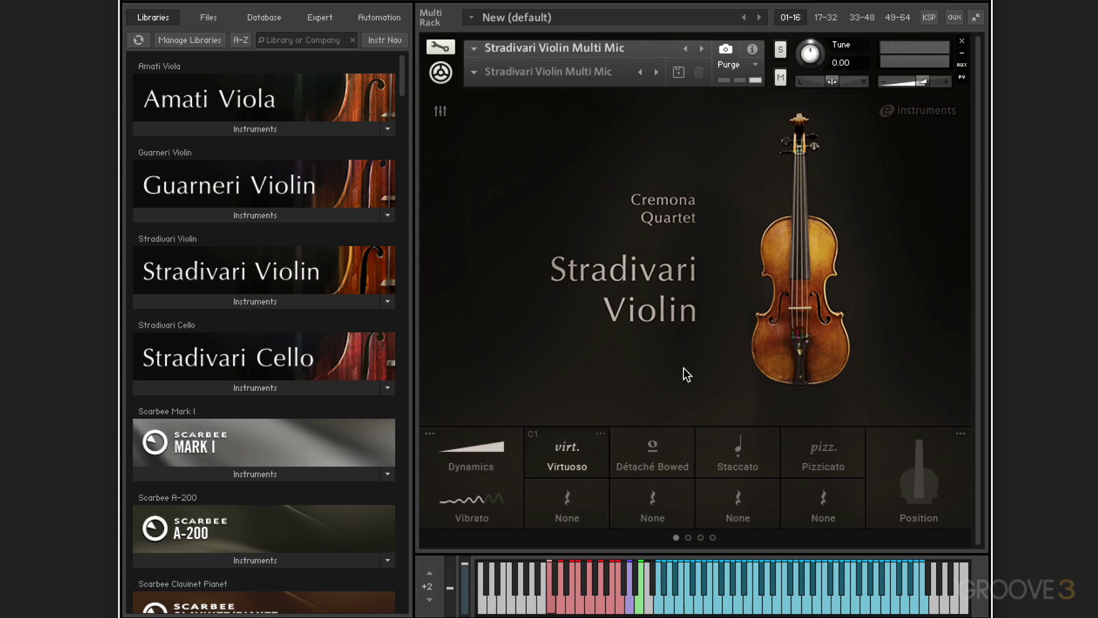
Step: Expand the Stradivari Violin, Stradivari Cello, Guarneri Violin and Amati Viola instrument file lists
{"action": "left_click", "coordinate": [251, 300]}
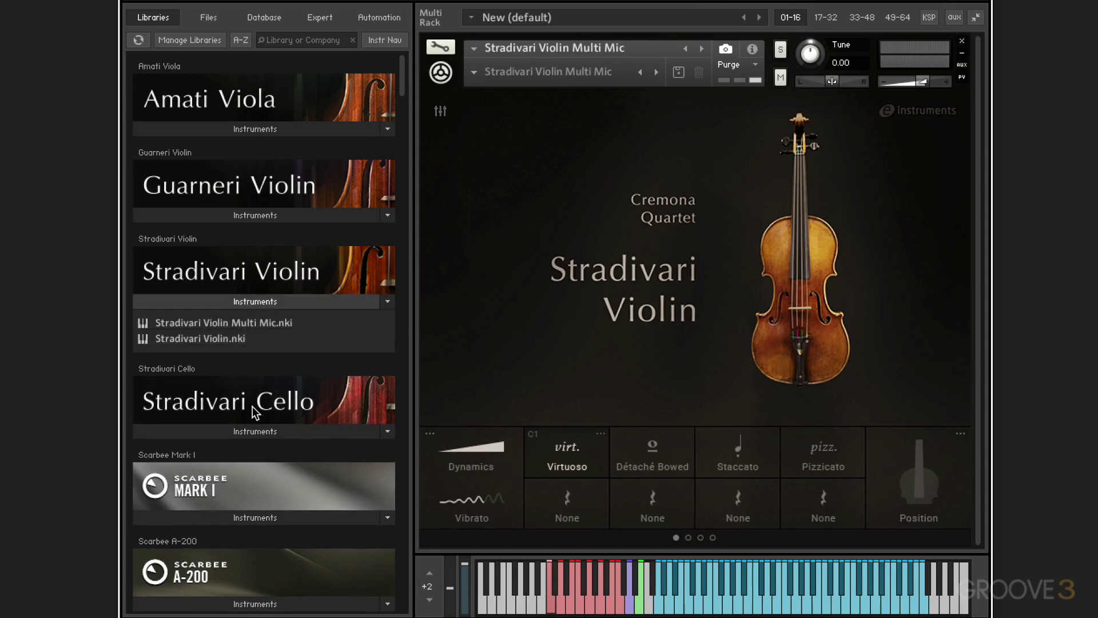
{"action": "left_click", "coordinate": [257, 431]}
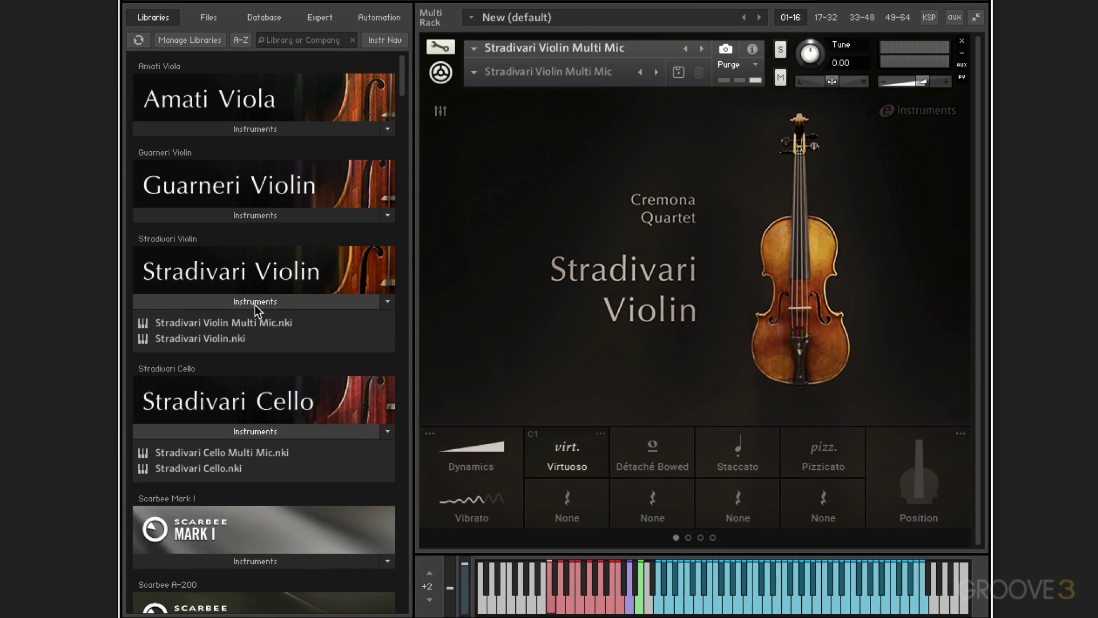
{"action": "left_click", "coordinate": [243, 215]}
{"action": "left_click", "coordinate": [245, 127]}
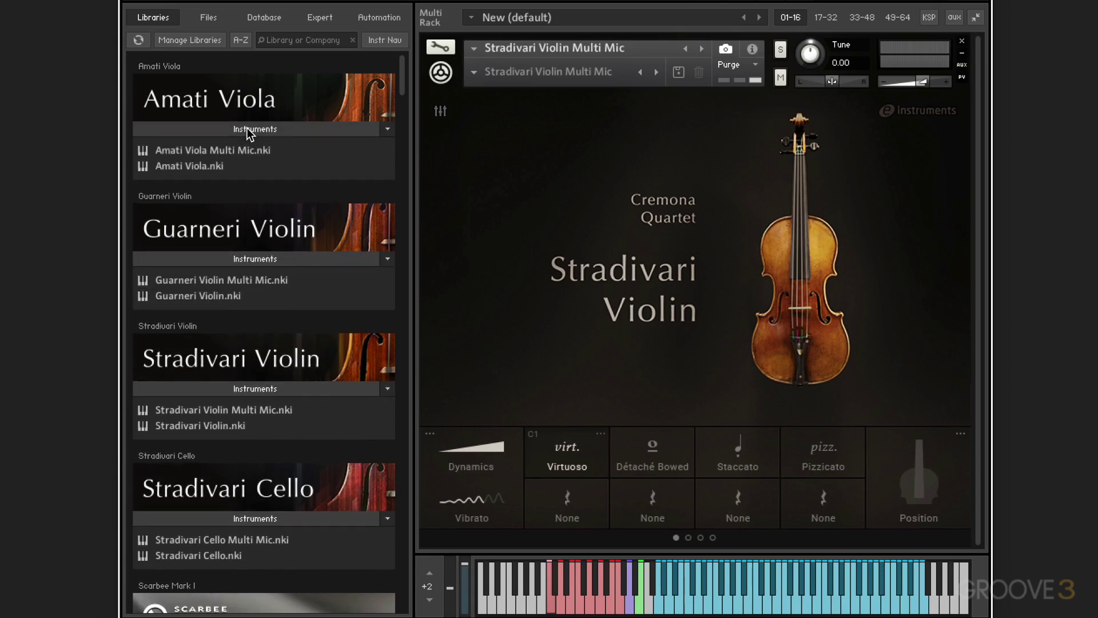
Step: Collapse the Amati Viola, Guarneri Violin, Stradivari Violin and Stradivari Cello file lists again
{"action": "left_click", "coordinate": [246, 128]}
{"action": "left_click", "coordinate": [267, 216]}
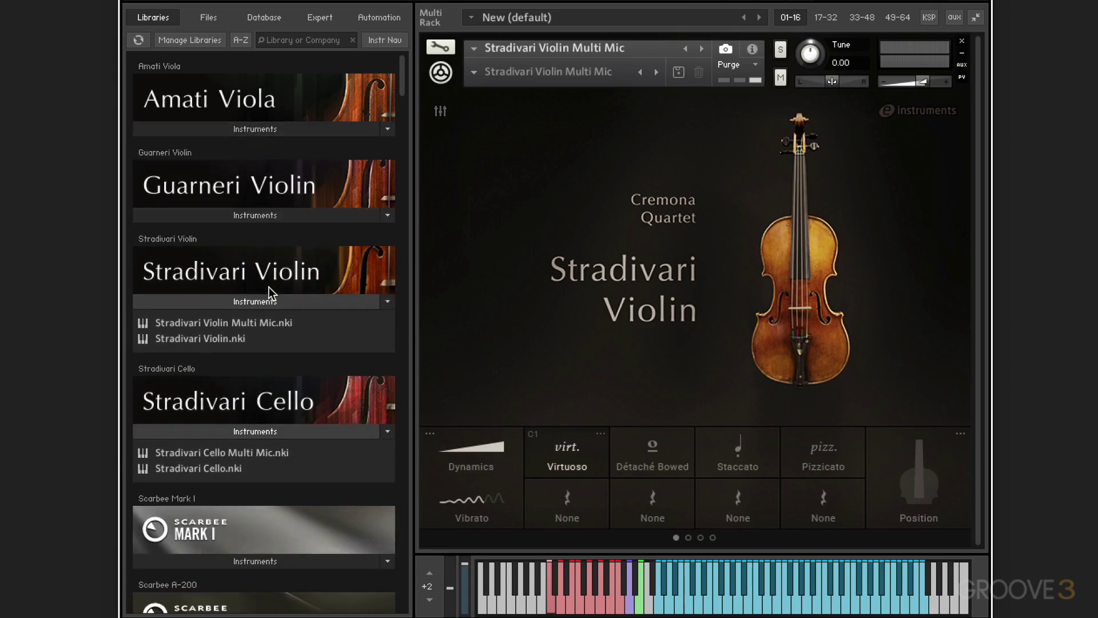
{"action": "left_click", "coordinate": [272, 300]}
{"action": "left_click", "coordinate": [276, 389]}
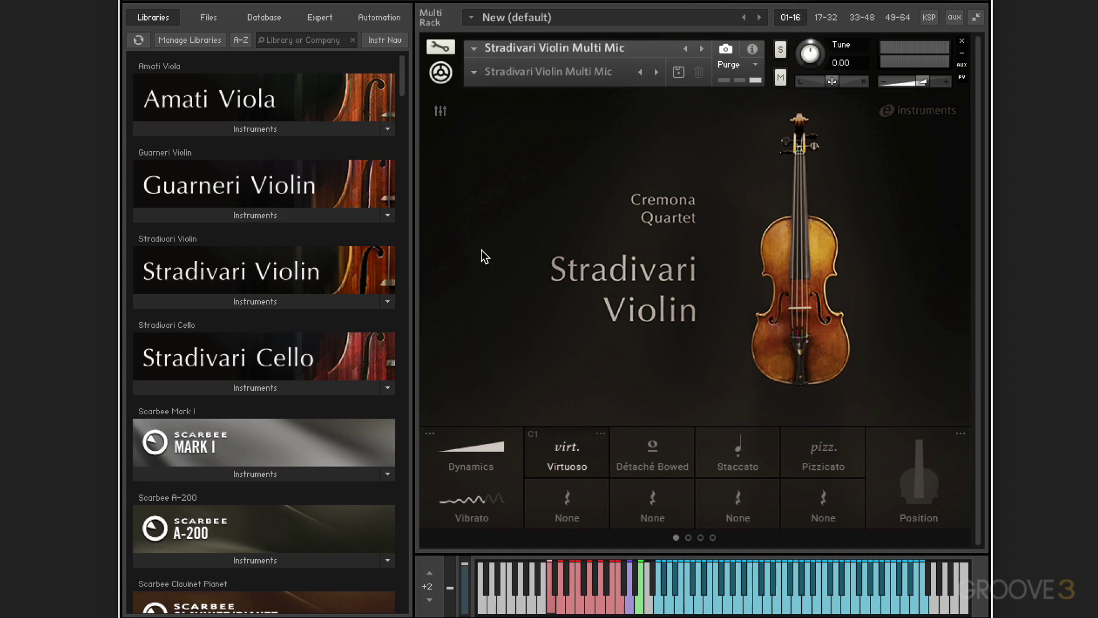
Step: In the Performance settings, keep Passionate vibrato and lower the vibrato Rate slightly
{"action": "left_click", "coordinate": [431, 434]}
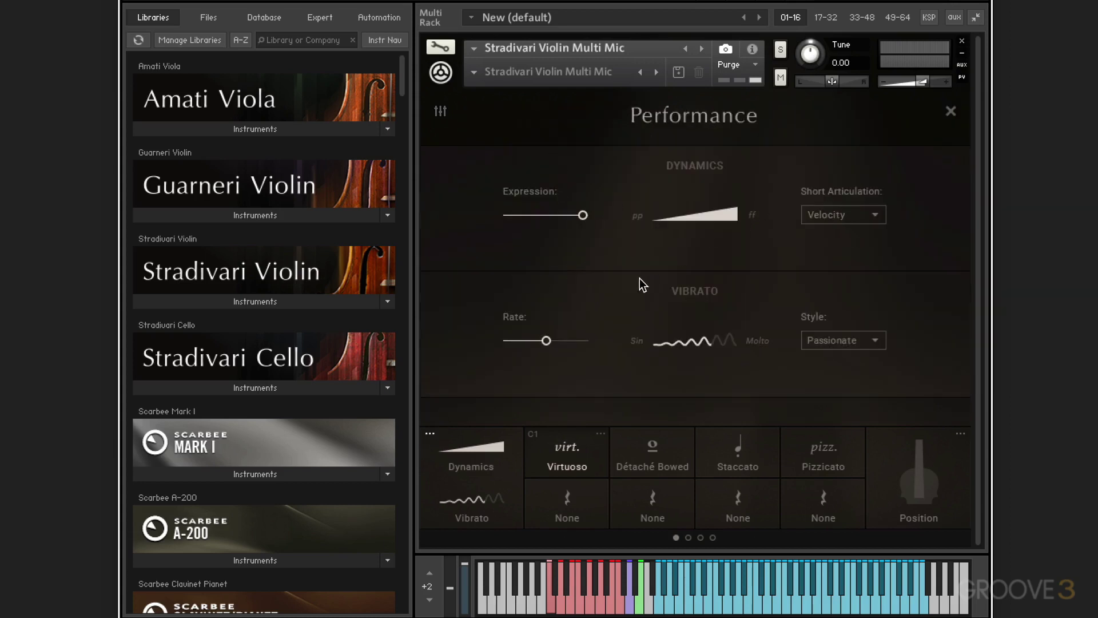
{"action": "left_click", "coordinate": [844, 341]}
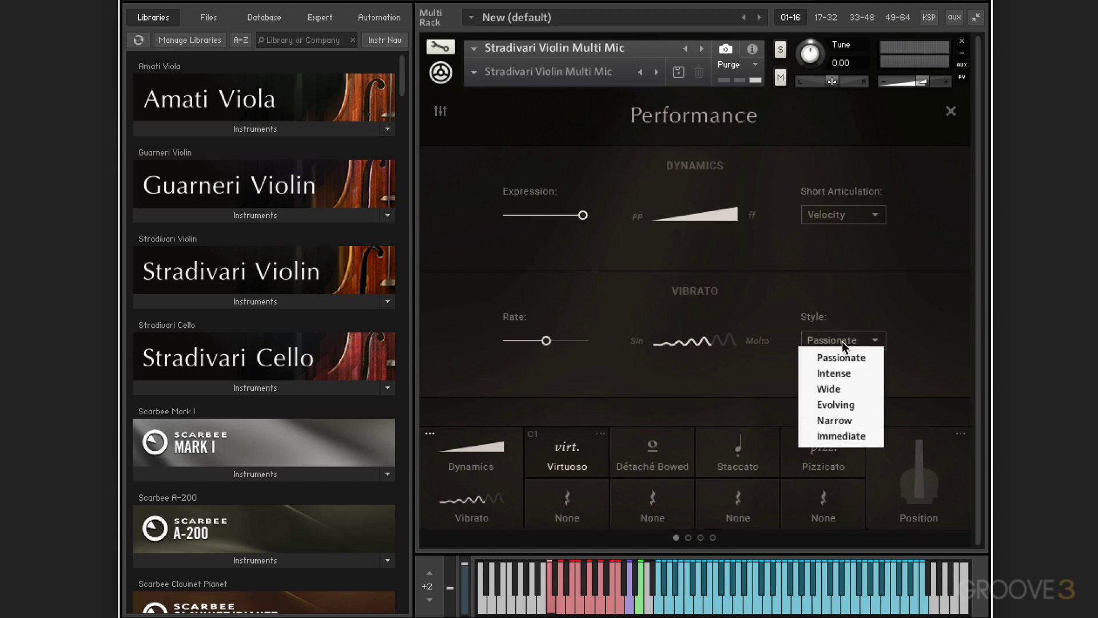
{"action": "left_click", "coordinate": [836, 297]}
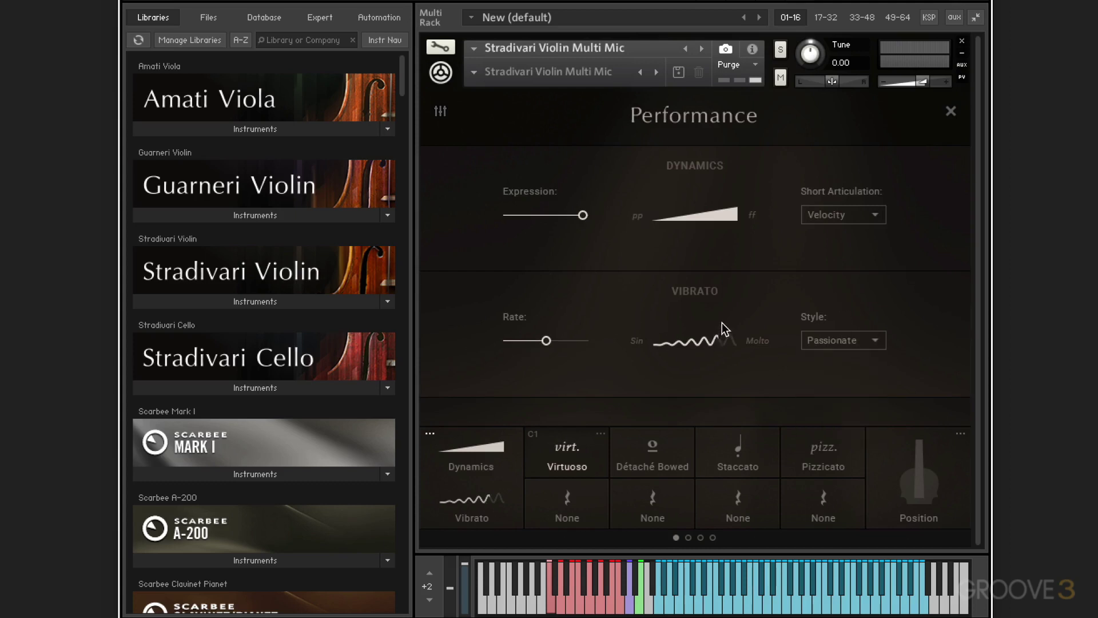
{"action": "left_click_drag", "start_coordinate": [546, 341], "coordinate": [544, 341]}
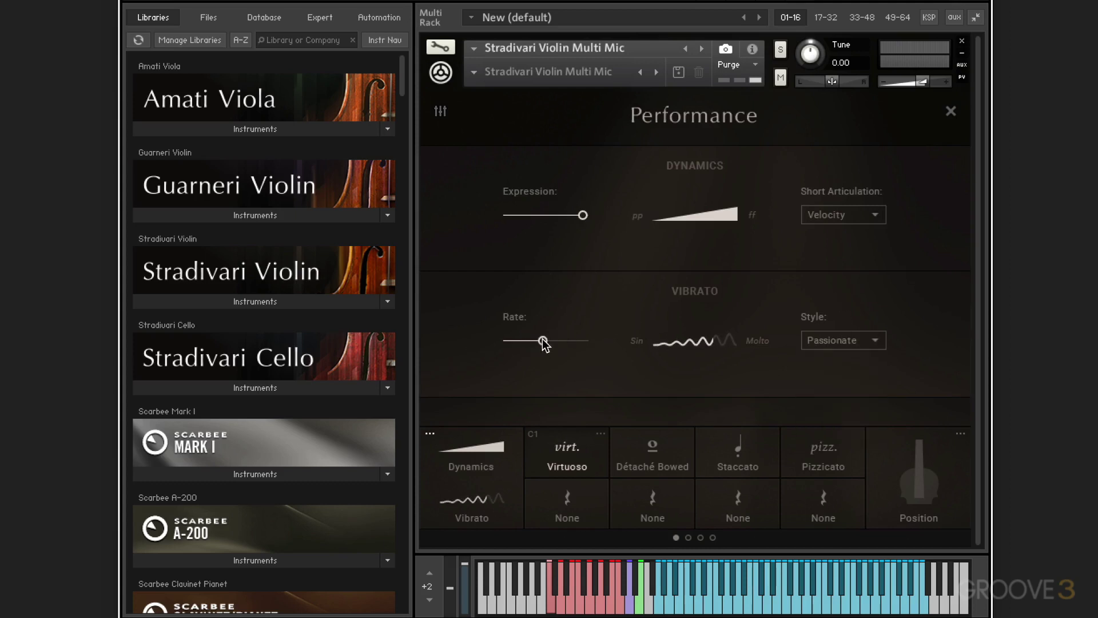
{"action": "left_click", "coordinate": [430, 434]}
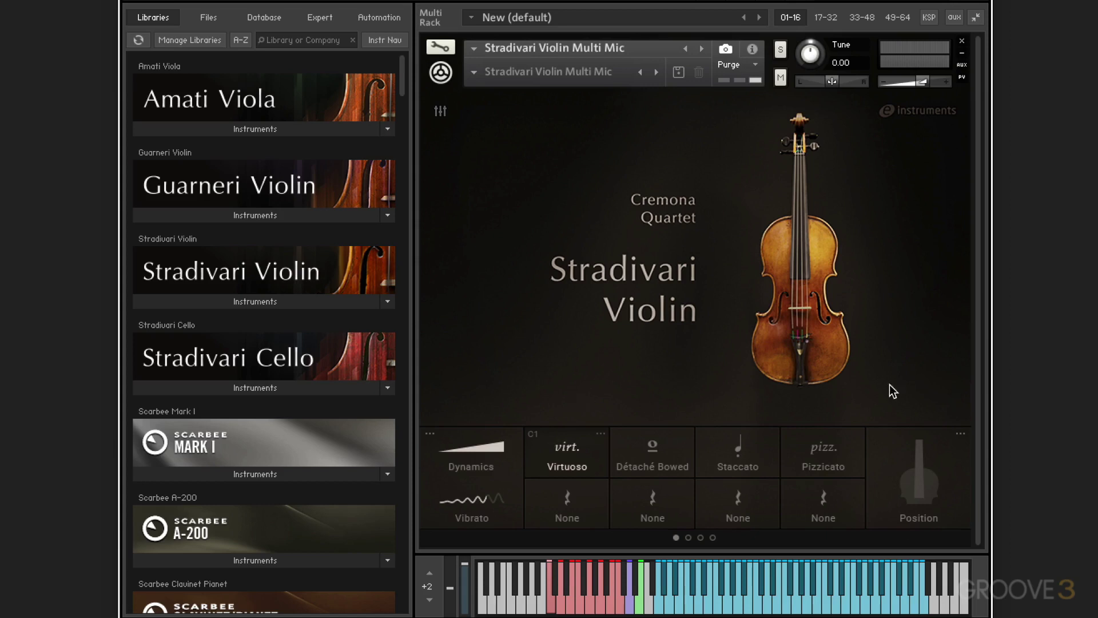
{"action": "left_click", "coordinate": [961, 433]}
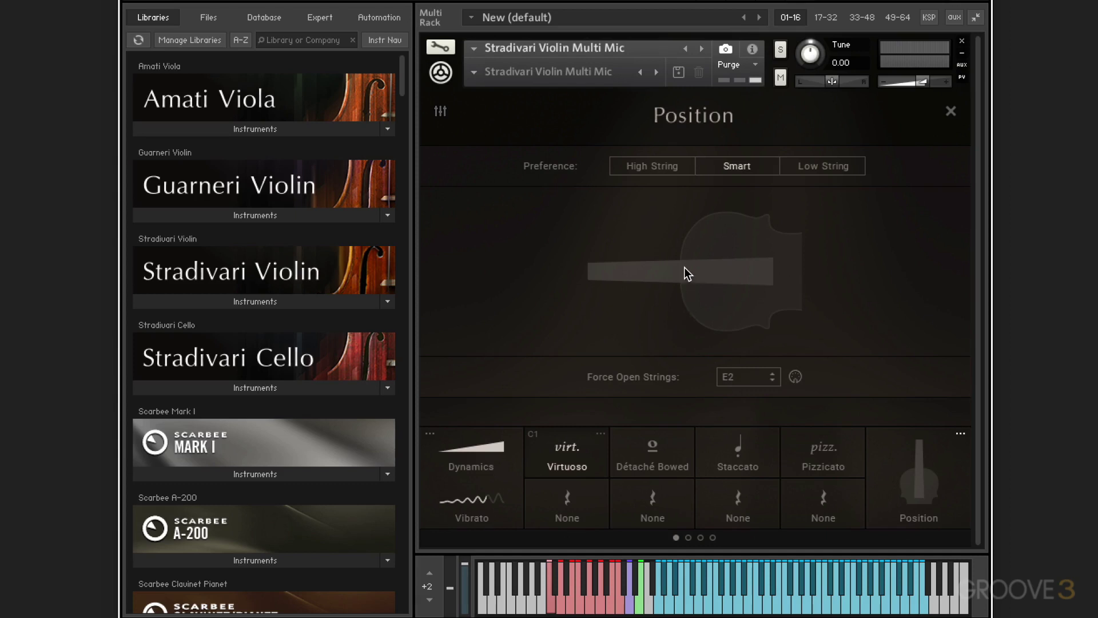
{"action": "left_click", "coordinate": [960, 433]}
{"action": "left_click", "coordinate": [659, 451]}
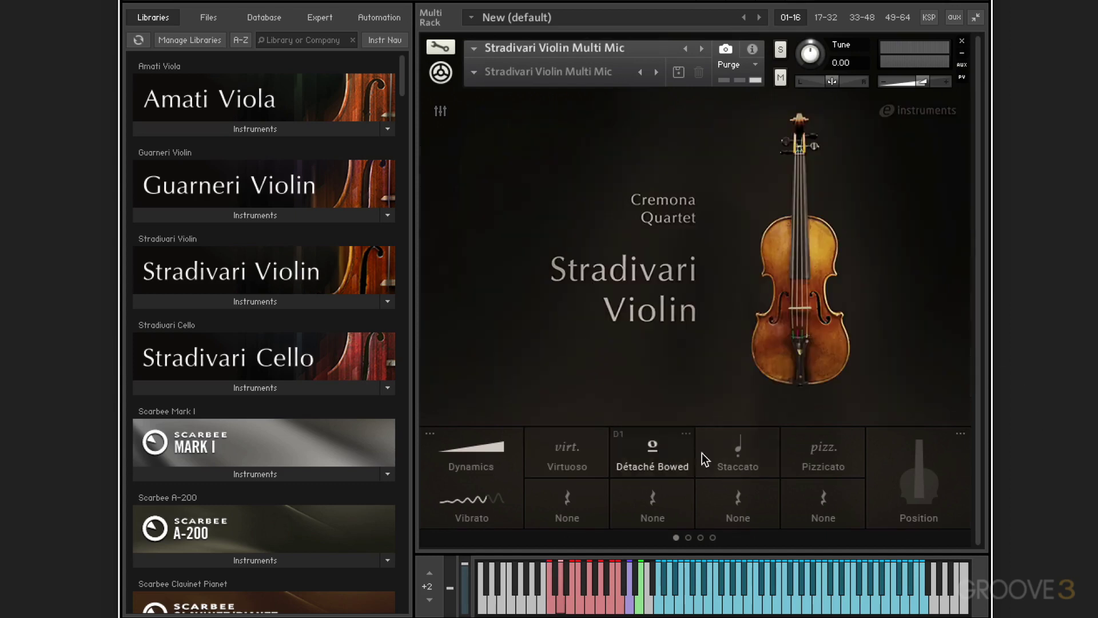
{"action": "left_click", "coordinate": [740, 453]}
{"action": "left_click", "coordinate": [820, 448]}
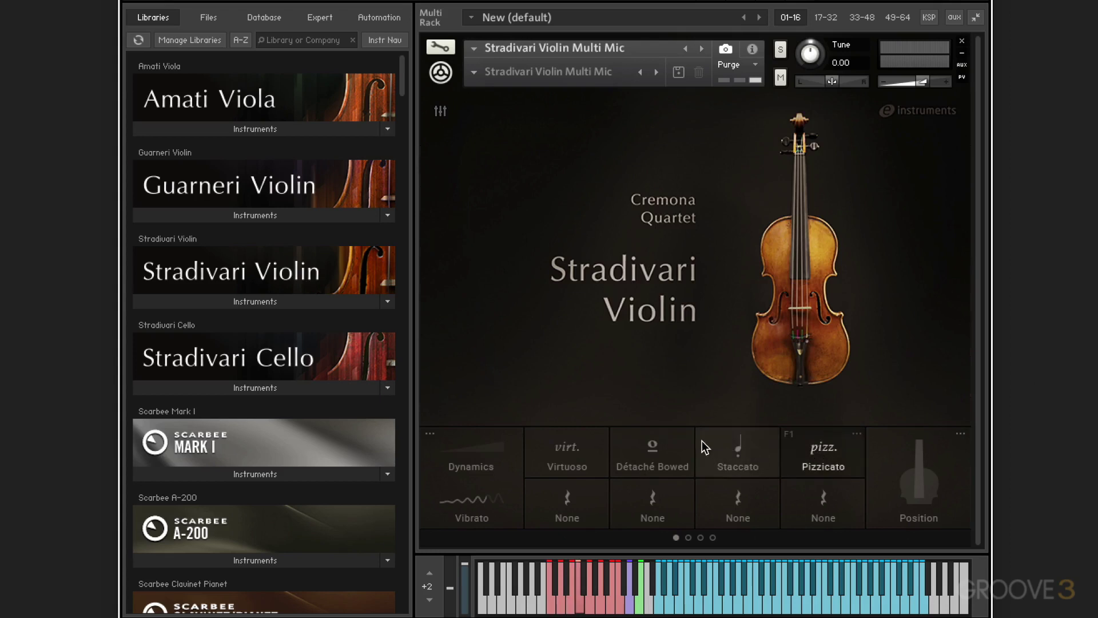
{"action": "left_click", "coordinate": [674, 444]}
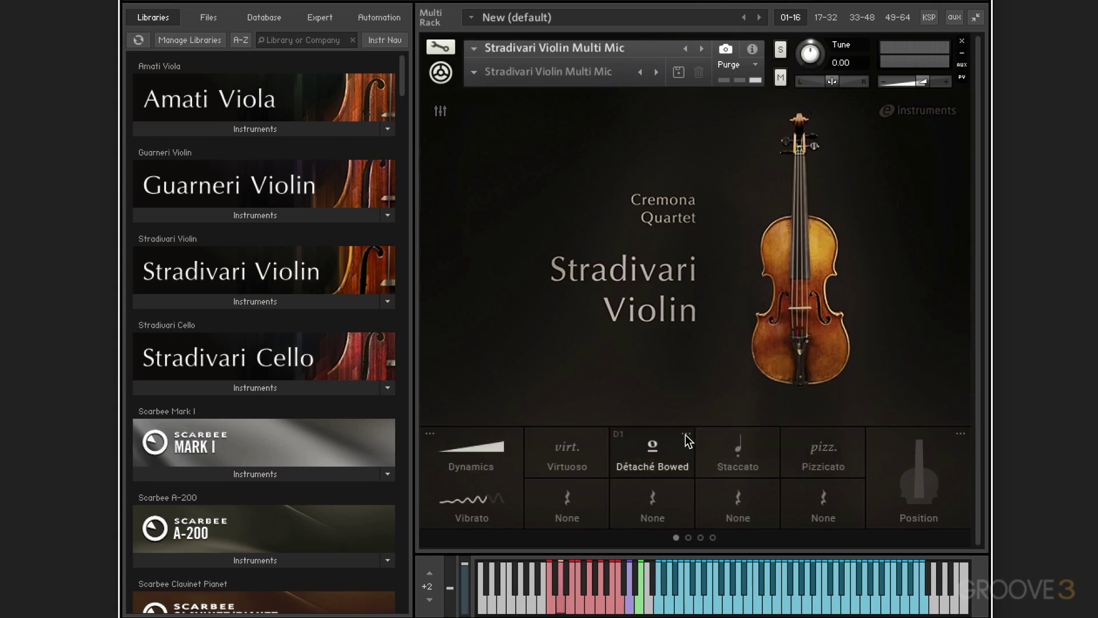
{"action": "left_click", "coordinate": [687, 434]}
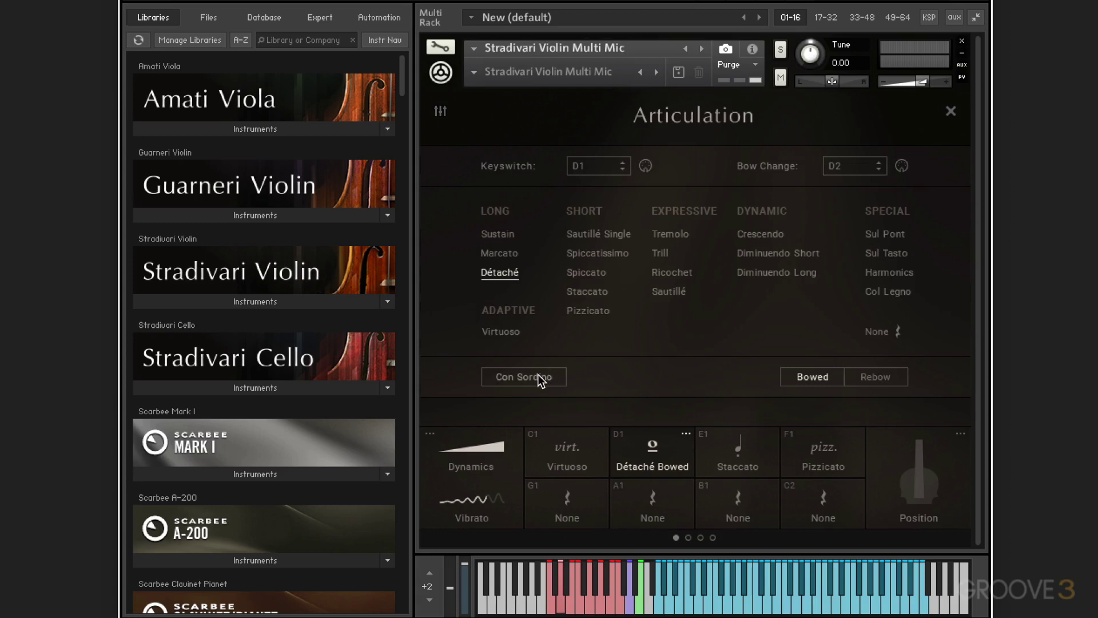
{"action": "left_click", "coordinate": [571, 457]}
{"action": "left_click", "coordinate": [739, 447]}
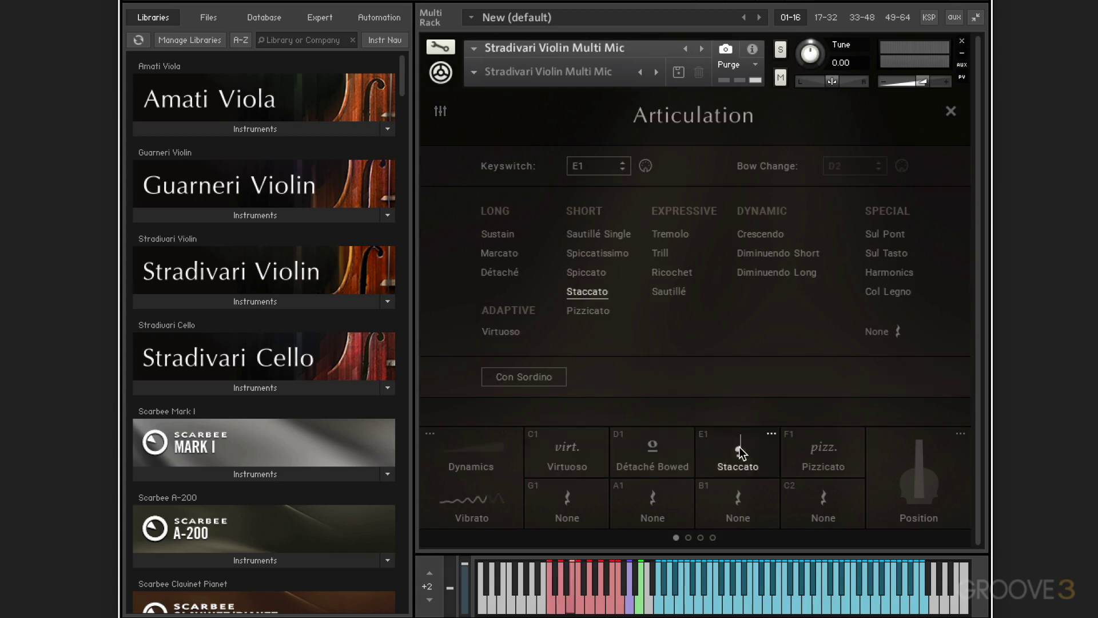
{"action": "left_click", "coordinate": [583, 441]}
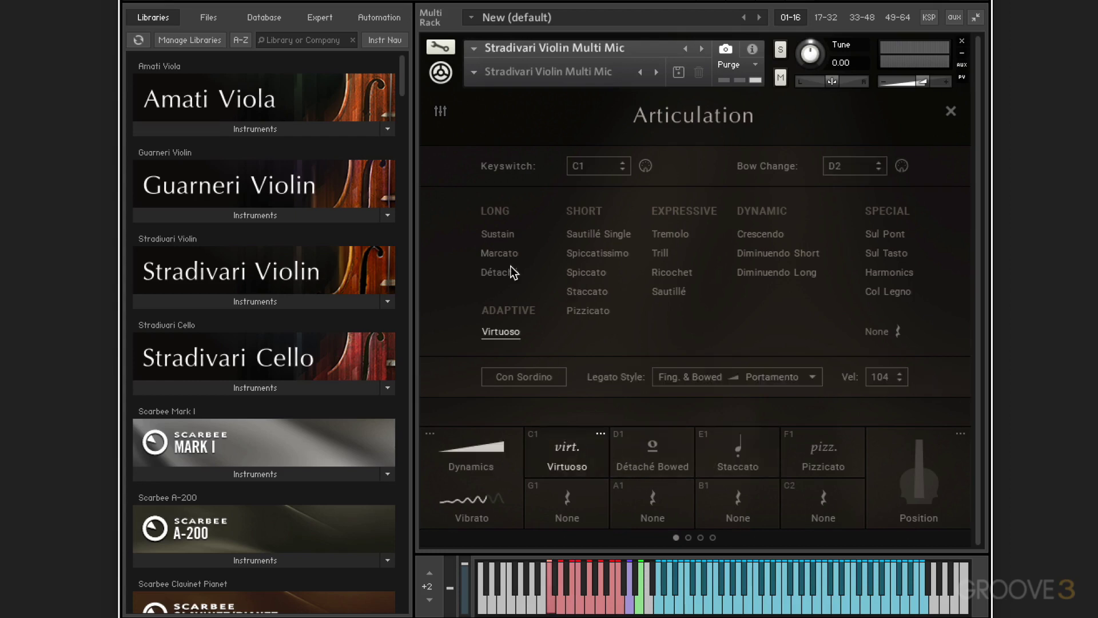
{"action": "left_click", "coordinate": [493, 233]}
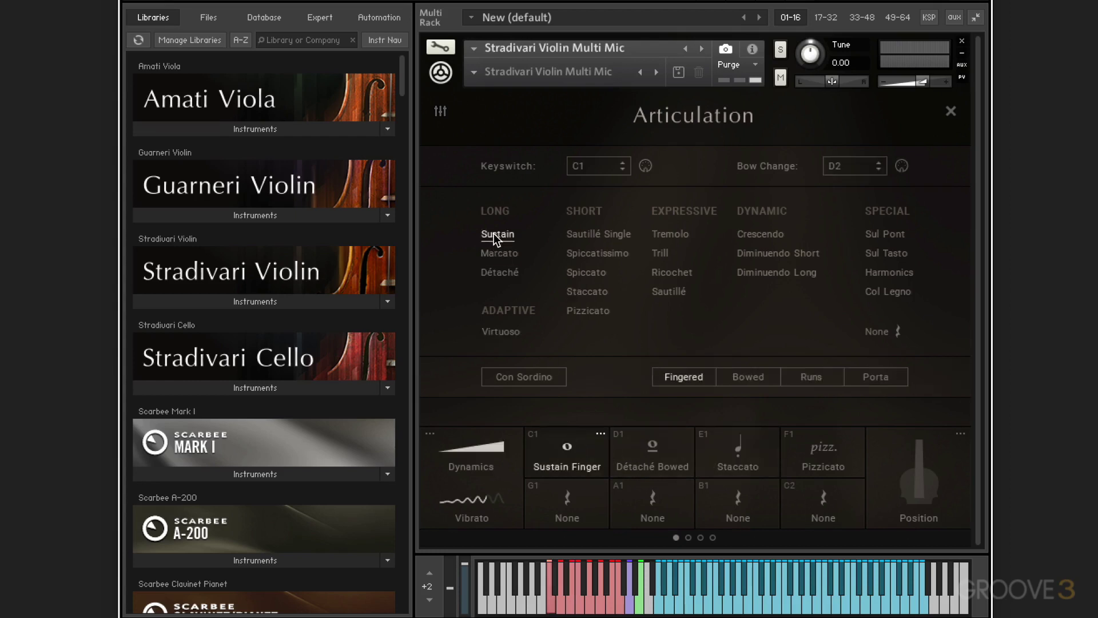
{"action": "left_click", "coordinate": [753, 375]}
{"action": "left_click", "coordinate": [801, 373]}
{"action": "left_click", "coordinate": [866, 374]}
{"action": "left_click", "coordinate": [691, 374]}
{"action": "left_click", "coordinate": [506, 331]}
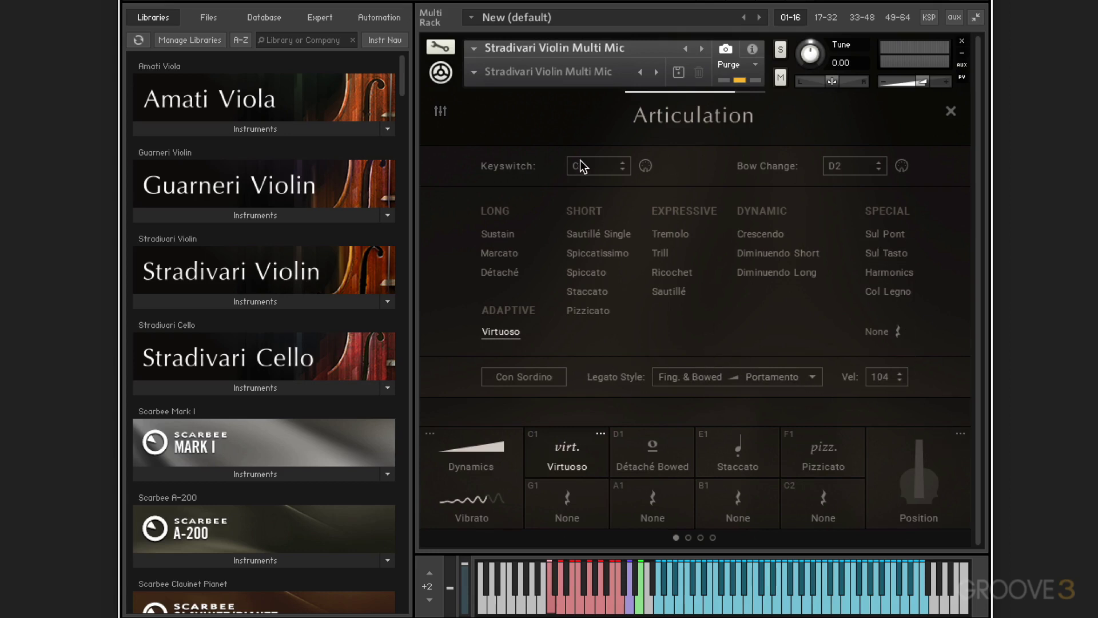
{"action": "left_click", "coordinate": [960, 434]}
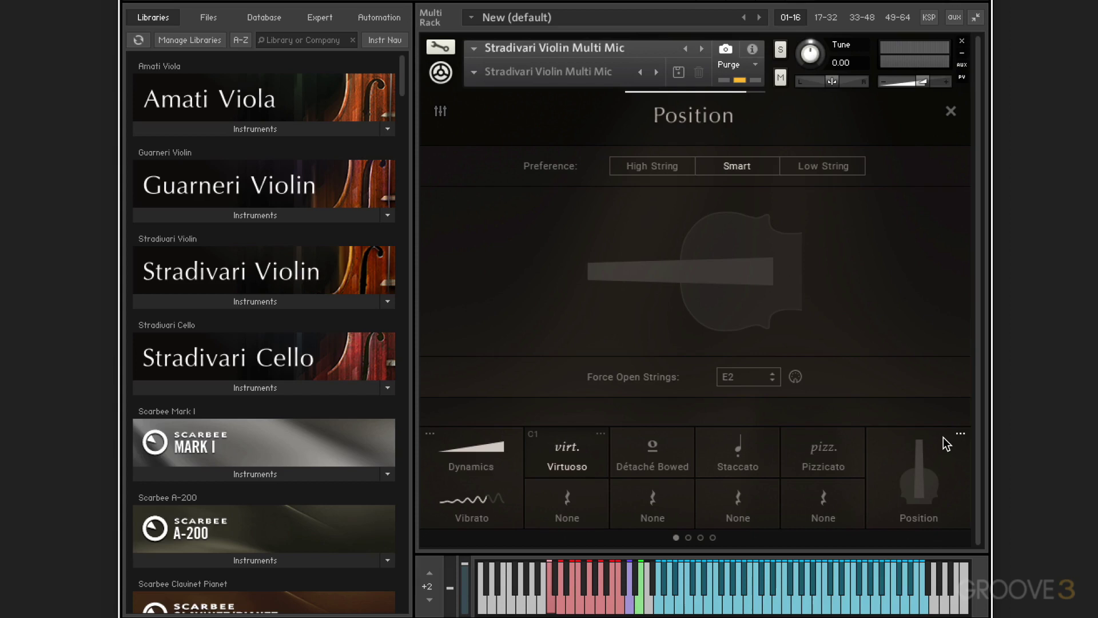
Step: In the microphone mixer, raise the Room Noise level slightly above its minimum
{"action": "left_click", "coordinate": [441, 112]}
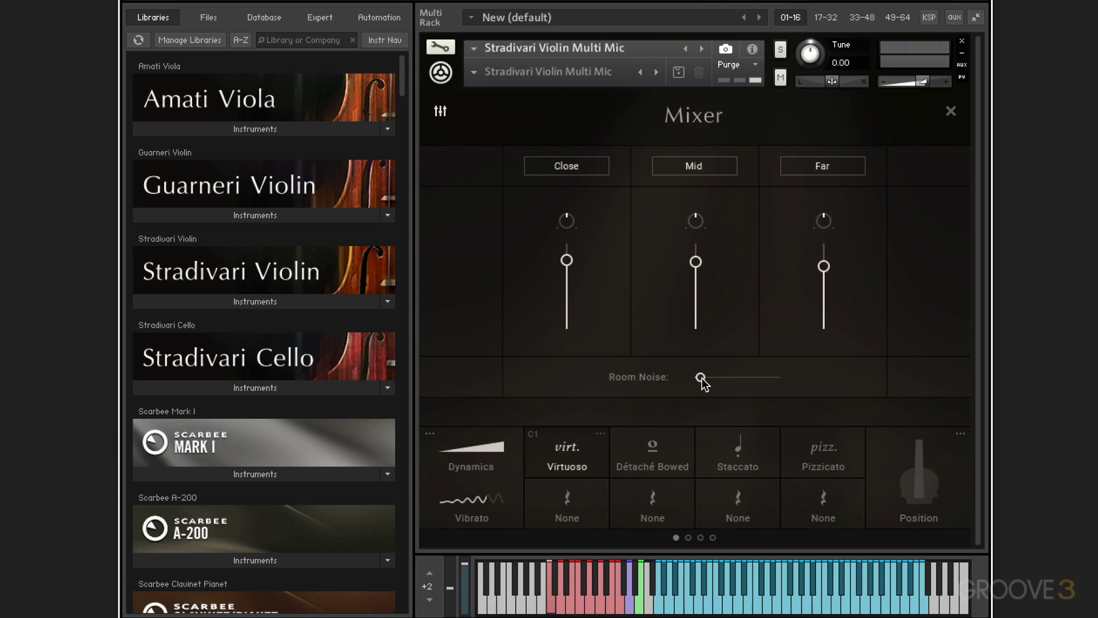
{"action": "left_click_drag", "start_coordinate": [703, 382], "coordinate": [721, 379]}
{"action": "left_click_drag", "start_coordinate": [721, 378], "coordinate": [726, 378]}
{"action": "left_click", "coordinate": [447, 117]}
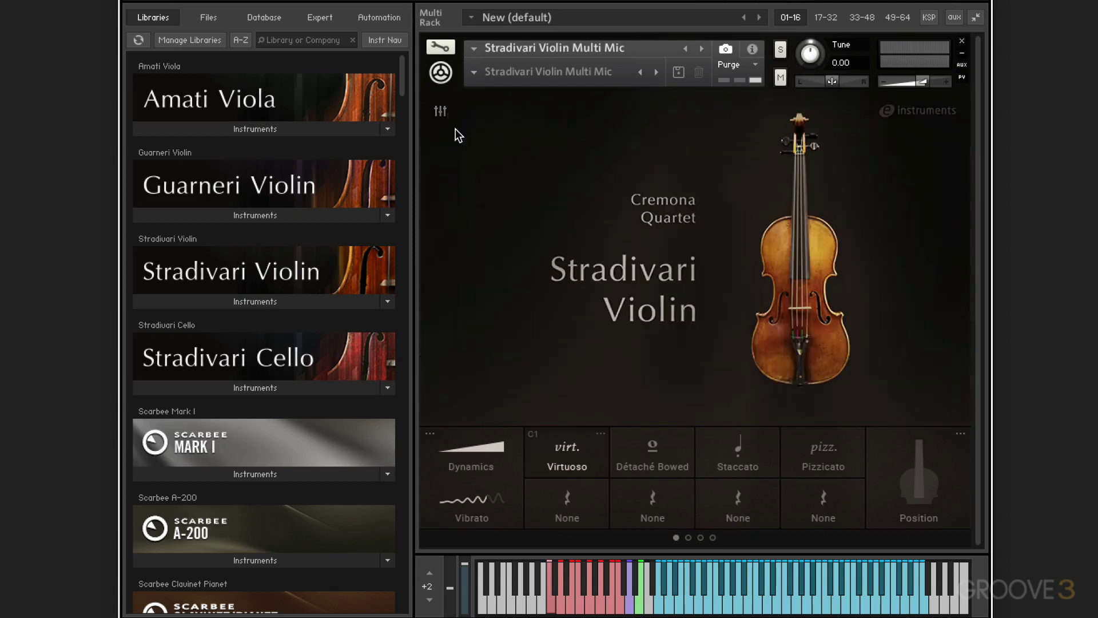